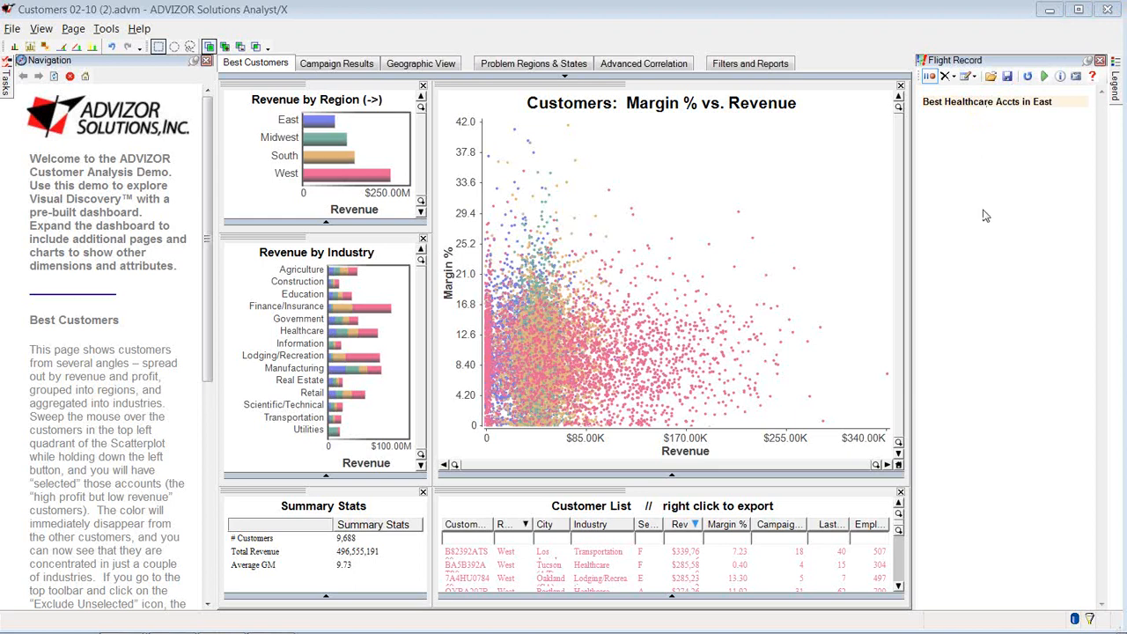
pyautogui.click(44, 31)
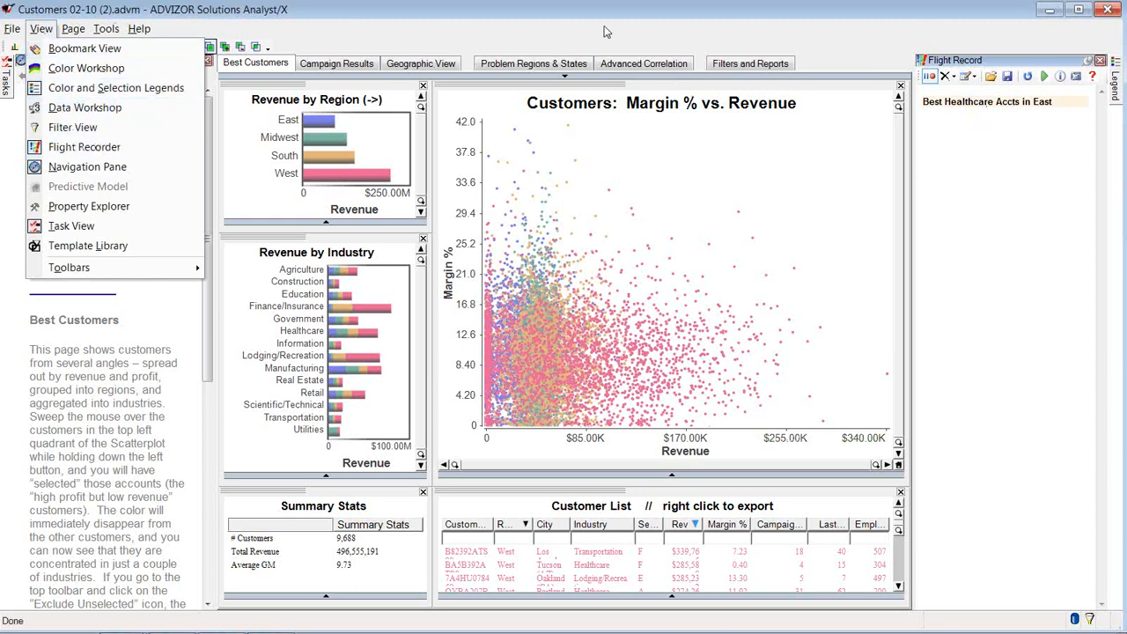
pyautogui.click(87, 166)
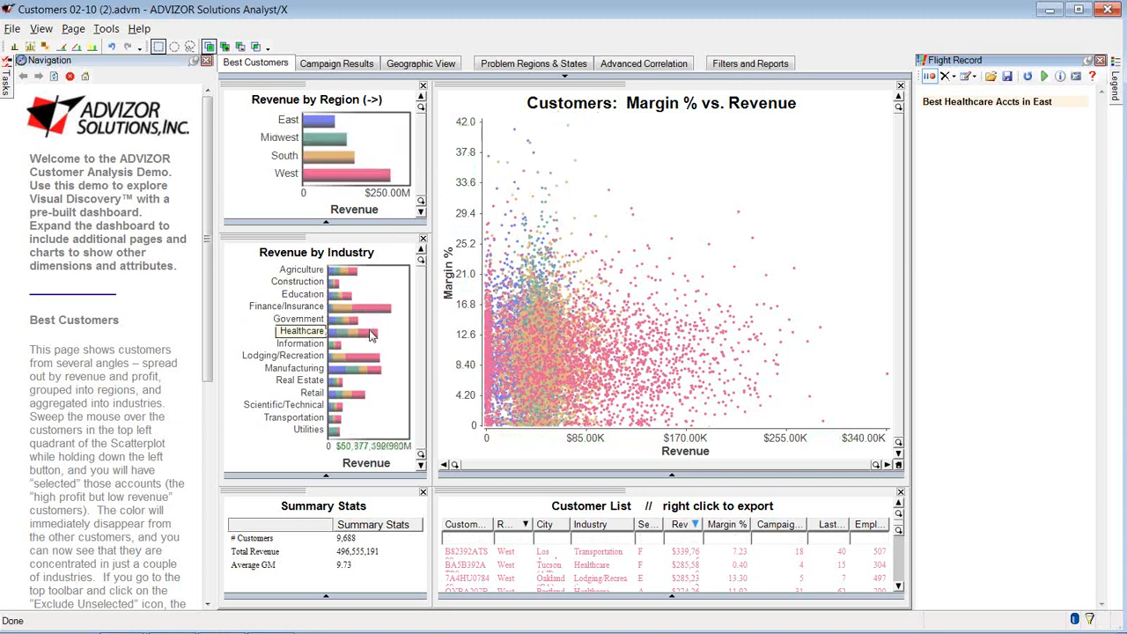
# - Select Healthcare in the Revenue by Industry chart and exclude all unselected customers
pyautogui.click(370, 337)
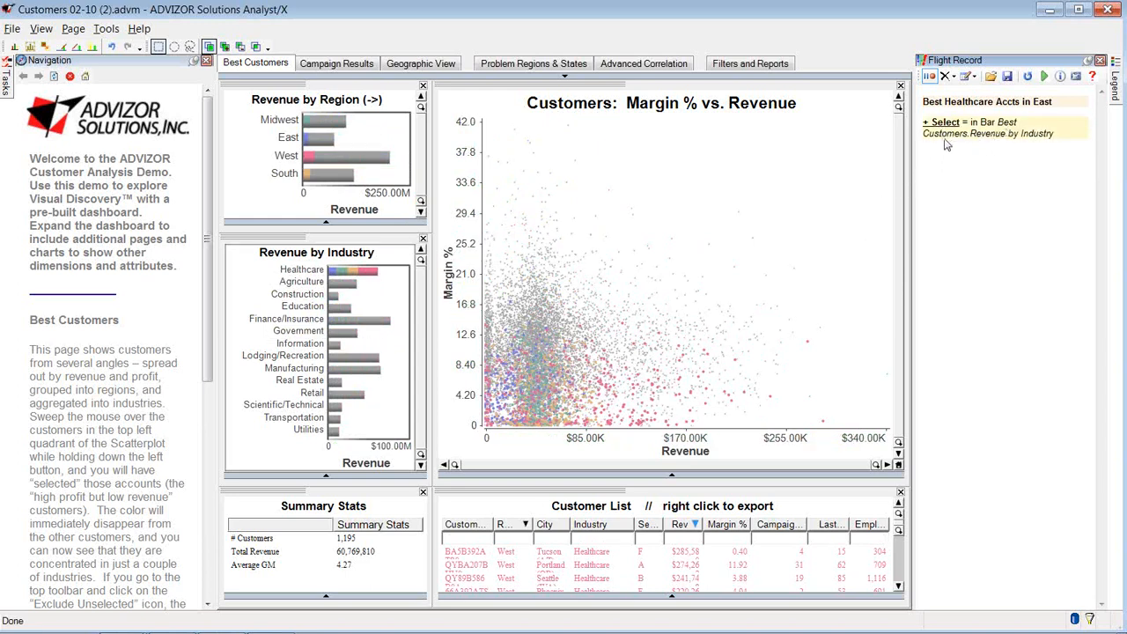
pyautogui.moveTo(947, 134)
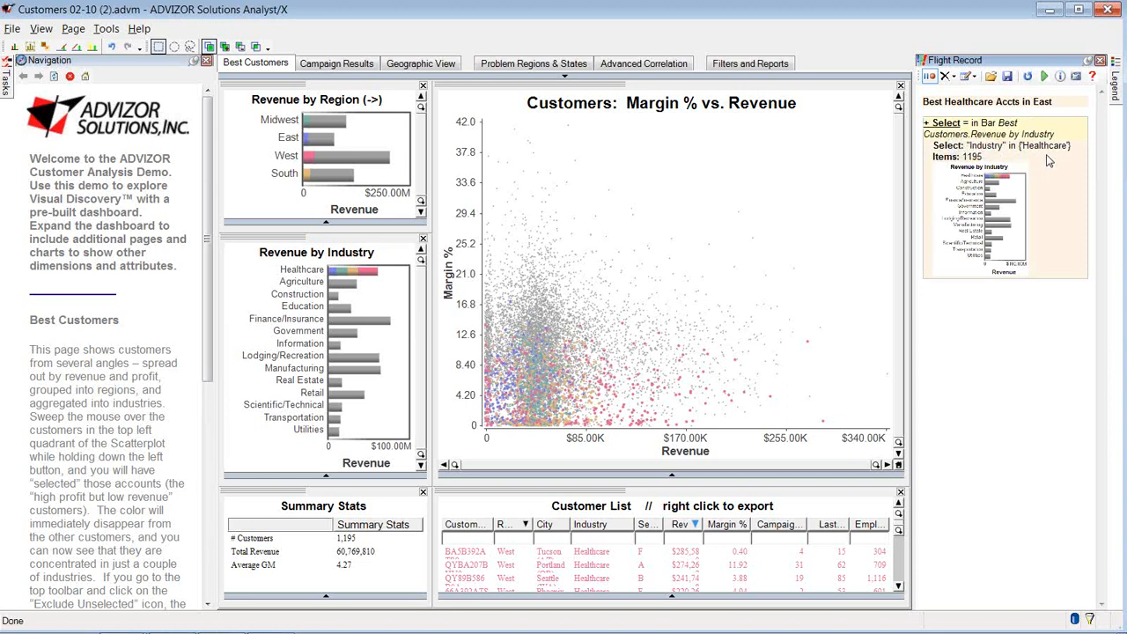
pyautogui.click(945, 125)
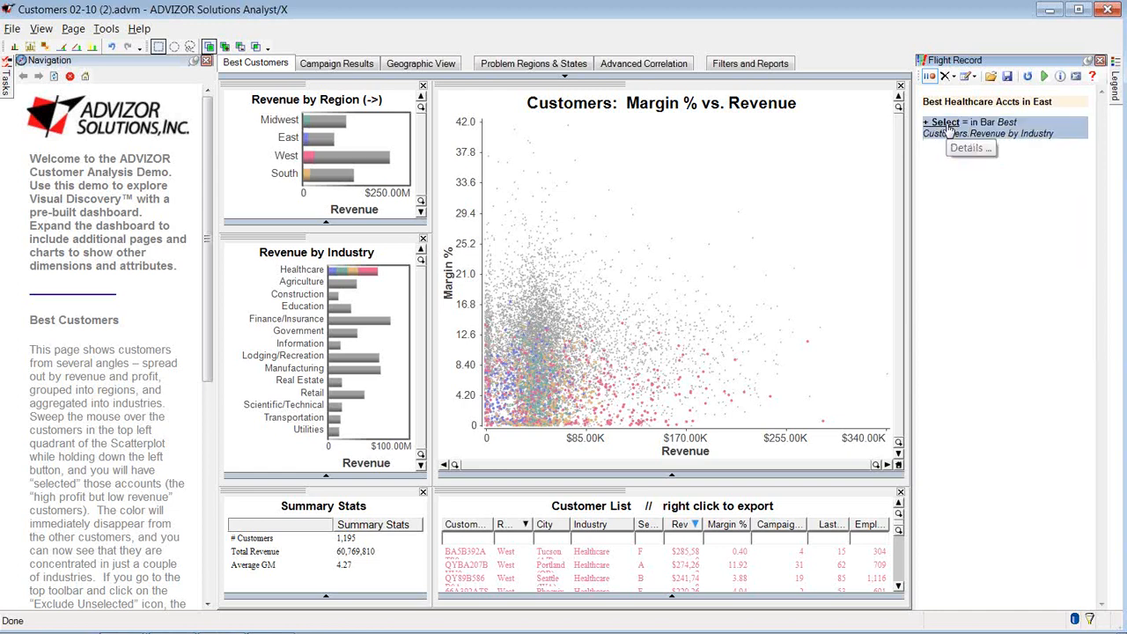
pyautogui.click(78, 50)
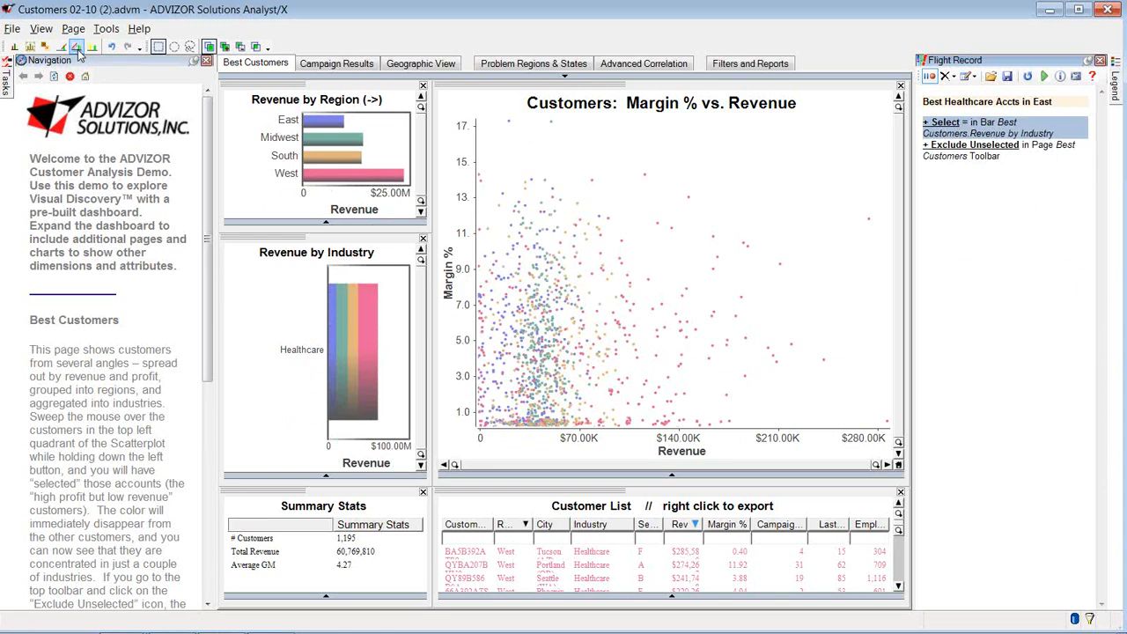
# - Select the East region in the Revenue by Region chart and exclude all unselected customers
pyautogui.click(327, 124)
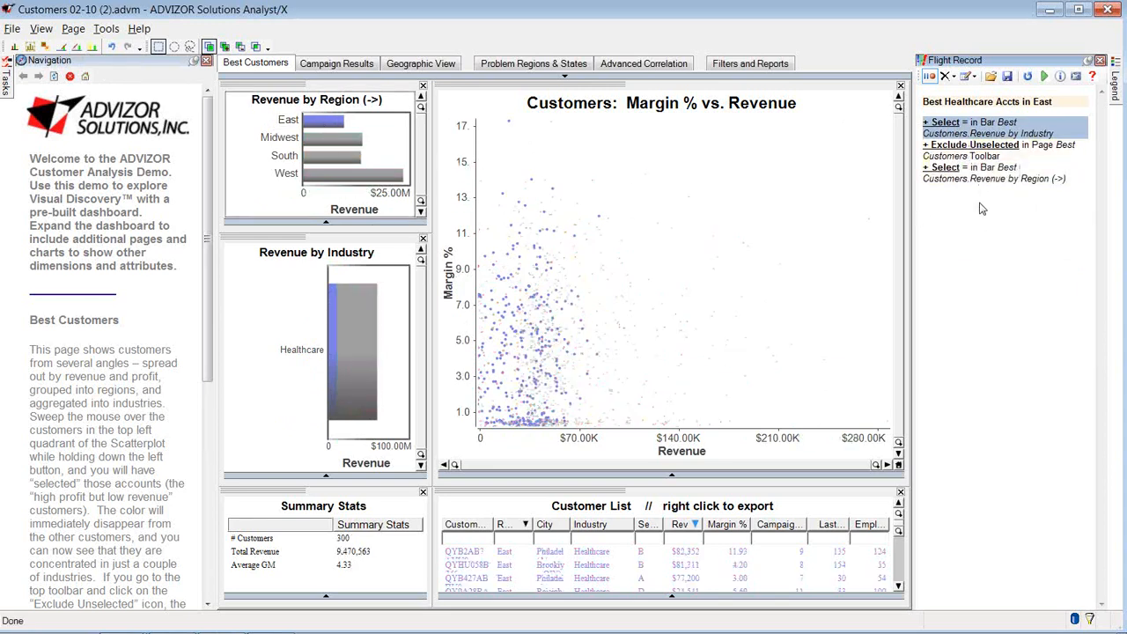
pyautogui.click(77, 50)
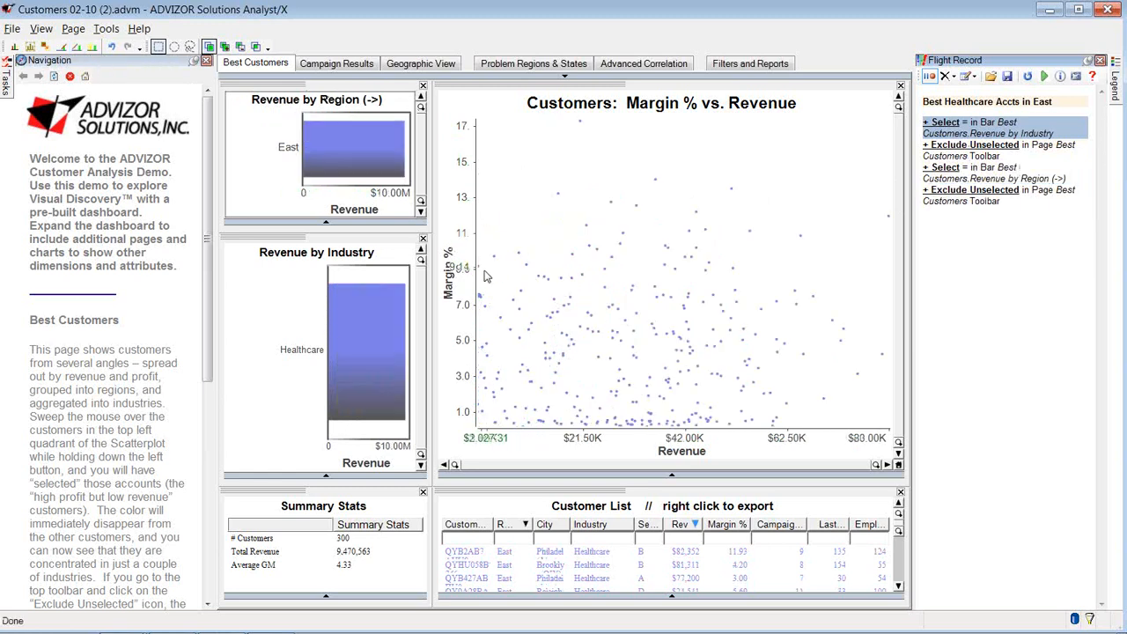
pyautogui.moveTo(338, 156)
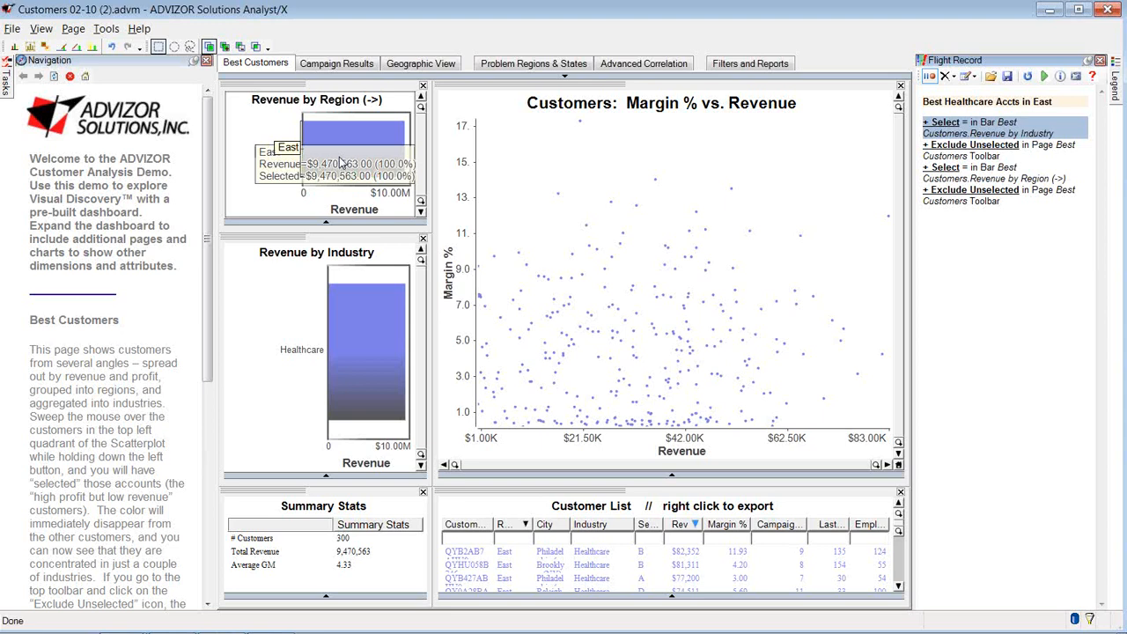
# - Select the high-margin customers at the upper right of the scatterplot and export the customer list to the Desktop as feefe.csv
pyautogui.moveTo(601, 115); pyautogui.dragTo(898, 227)
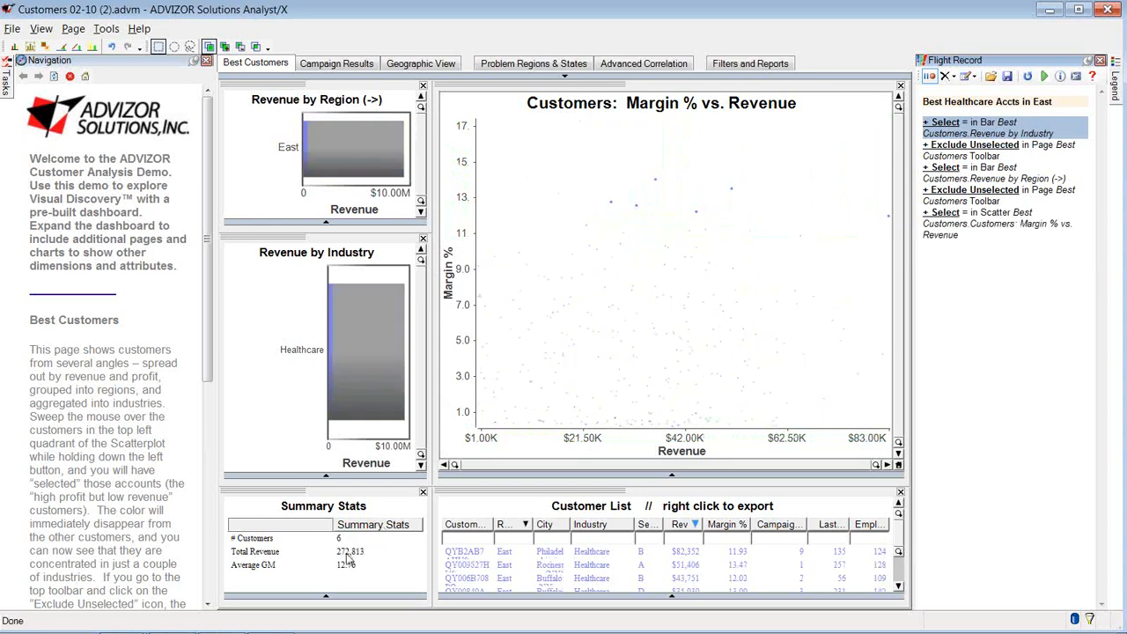
pyautogui.rightClick(615, 564)
pyautogui.click(643, 548)
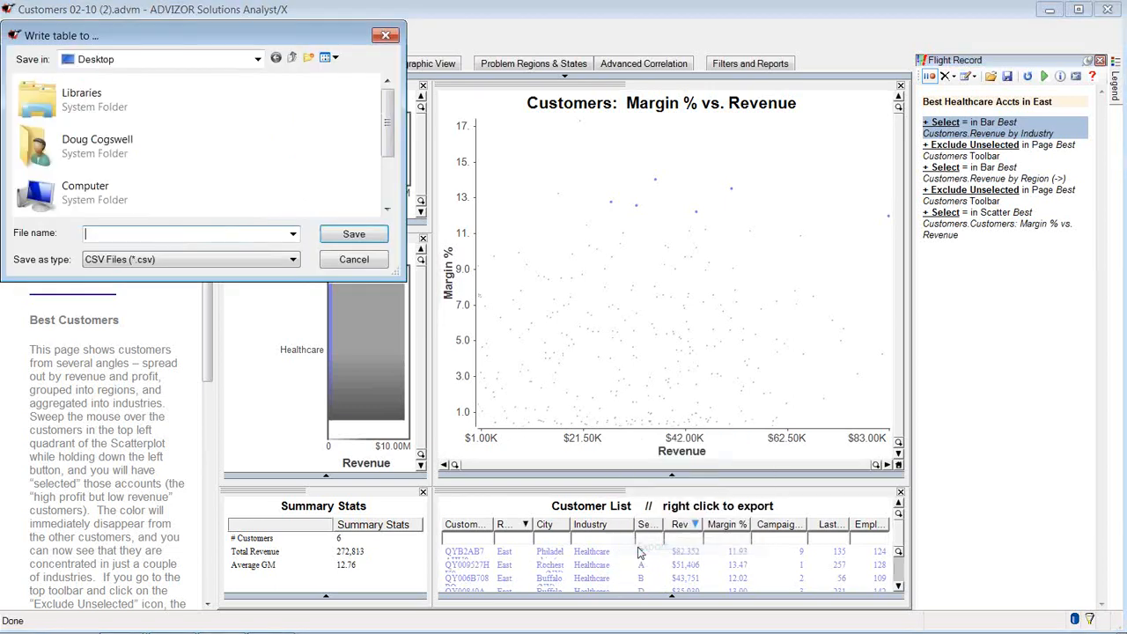
pyautogui.write('feefe')
pyautogui.click(352, 234)
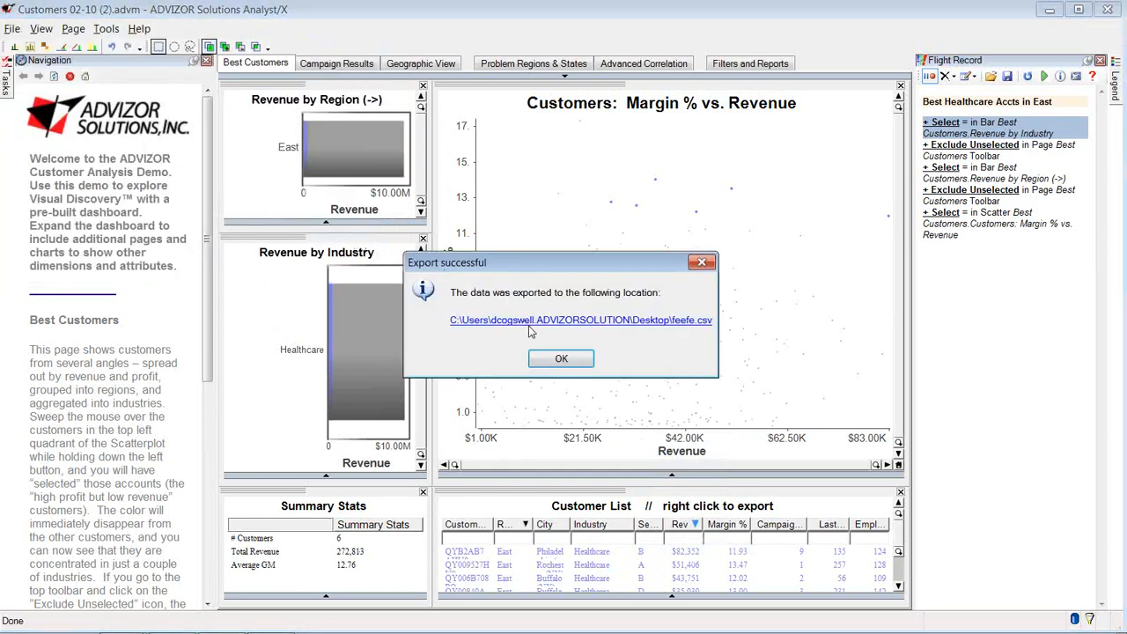
pyautogui.click(551, 359)
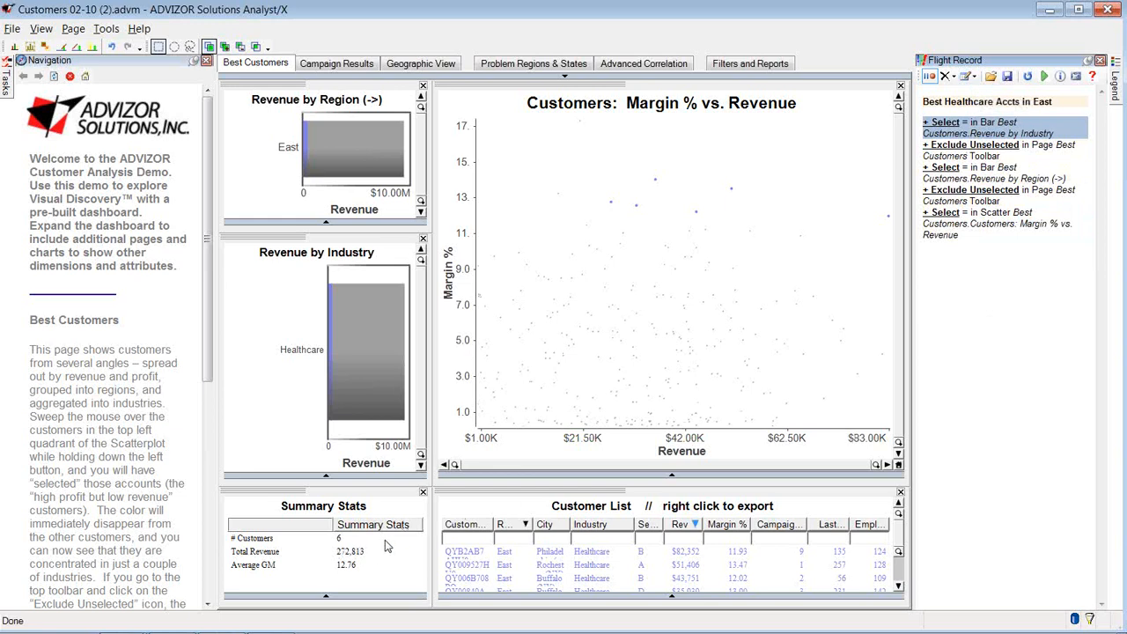
# - Append a note reading "Responders HC and Midwest" to the end of the flight record
pyautogui.click(974, 77)
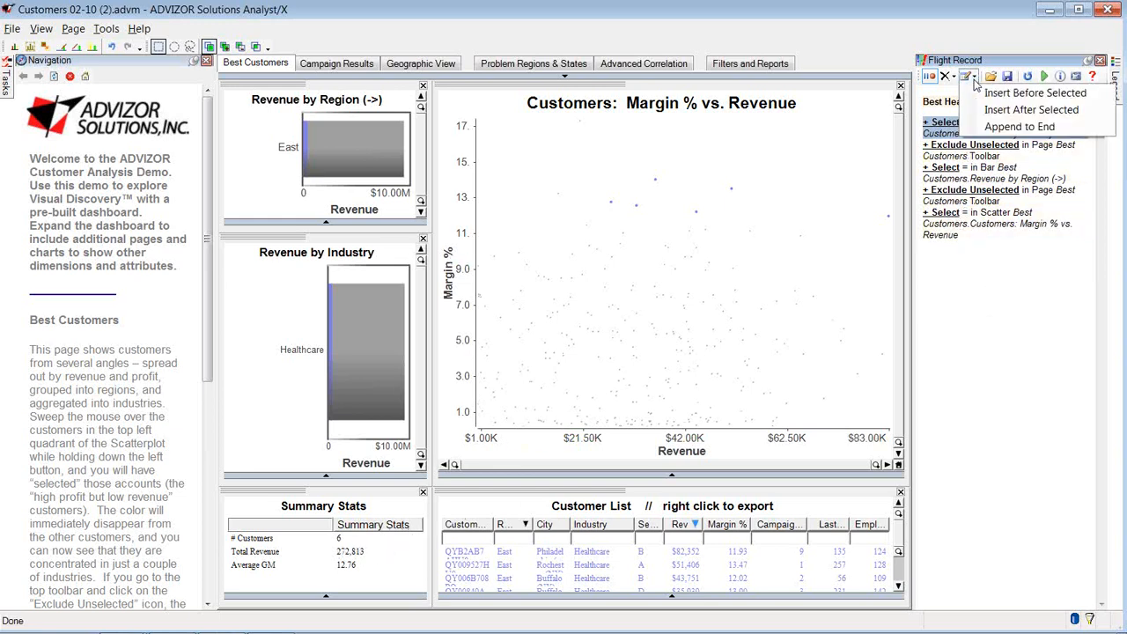
pyautogui.click(1003, 129)
pyautogui.moveTo(992, 257); pyautogui.dragTo(924, 258)
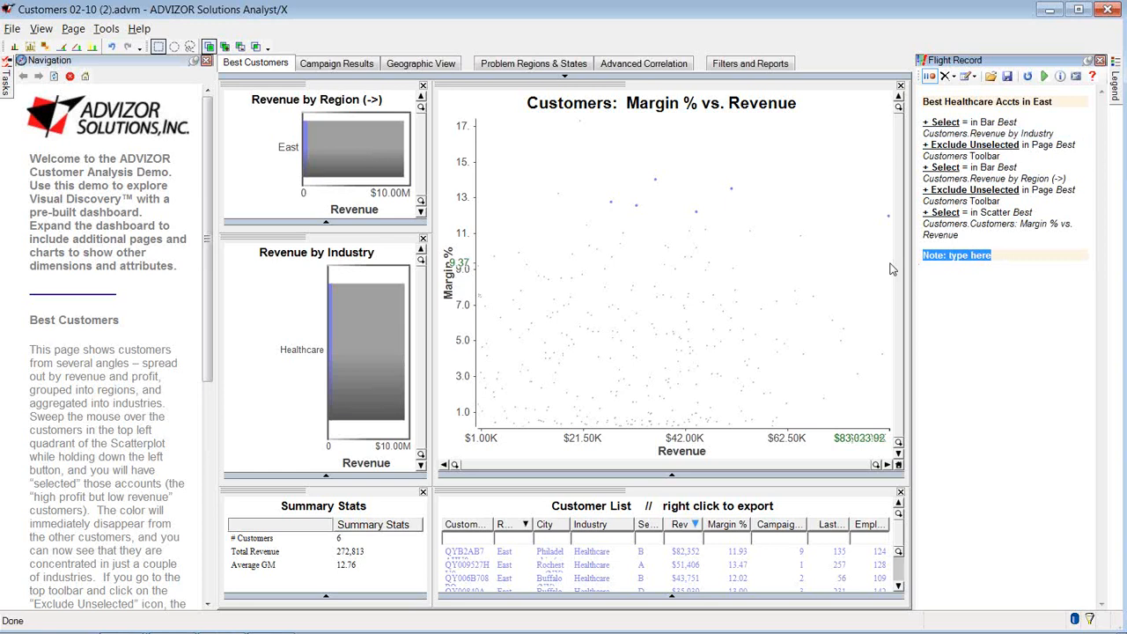
pyautogui.write('Resp')
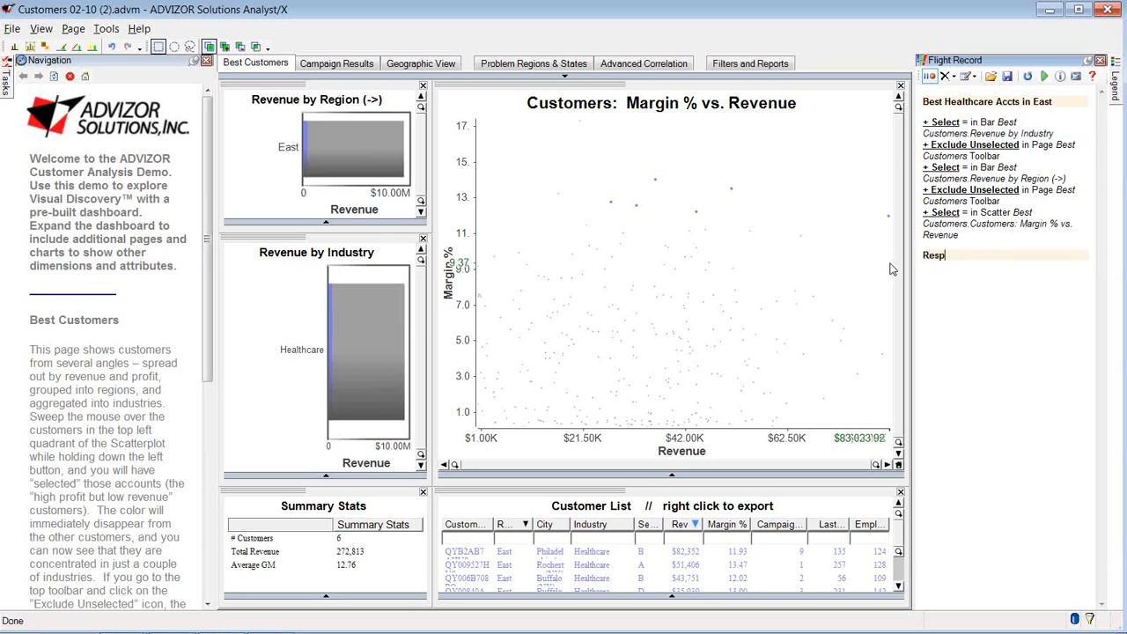
pyautogui.write('onders HC and Midwest')
# - Restore the excluded customers and select all of them
pyautogui.click(92, 48)
pyautogui.click(14, 47)
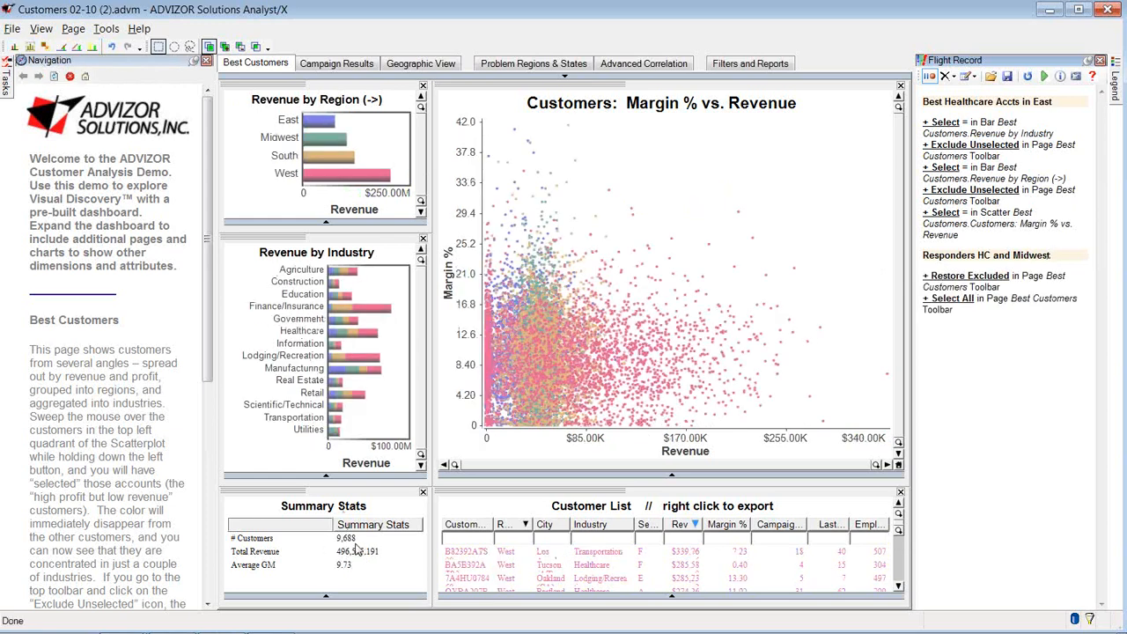
# - Select the Yes responders in the Gold Bundle campaign pie chart and exclude the unselected customers on the Best Customers page
pyautogui.click(335, 63)
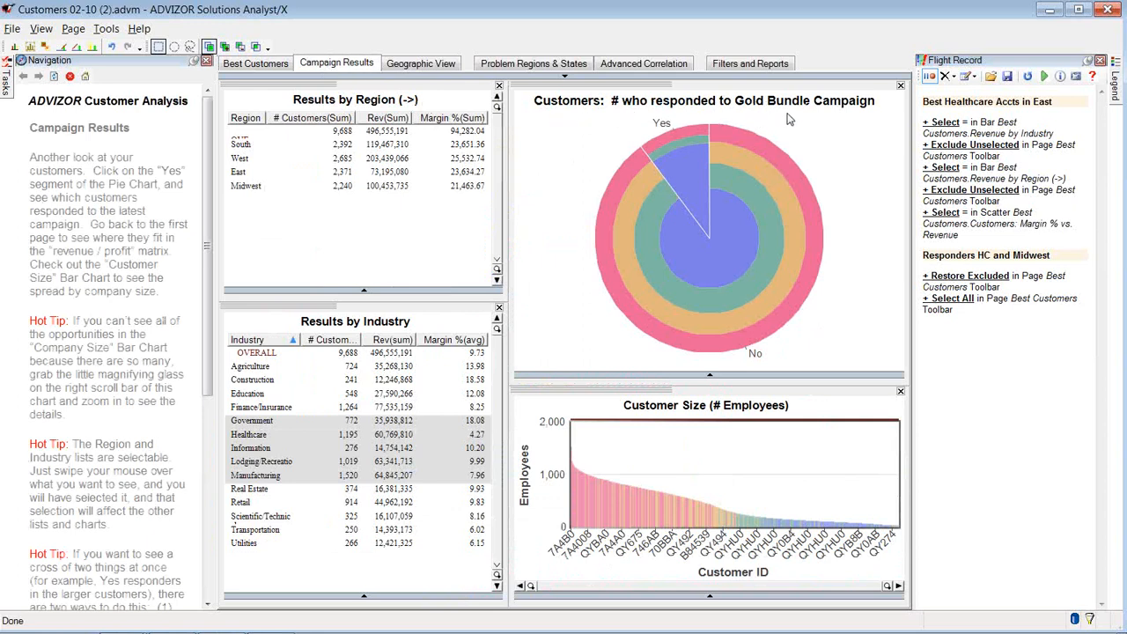
pyautogui.moveTo(662, 119); pyautogui.dragTo(685, 149)
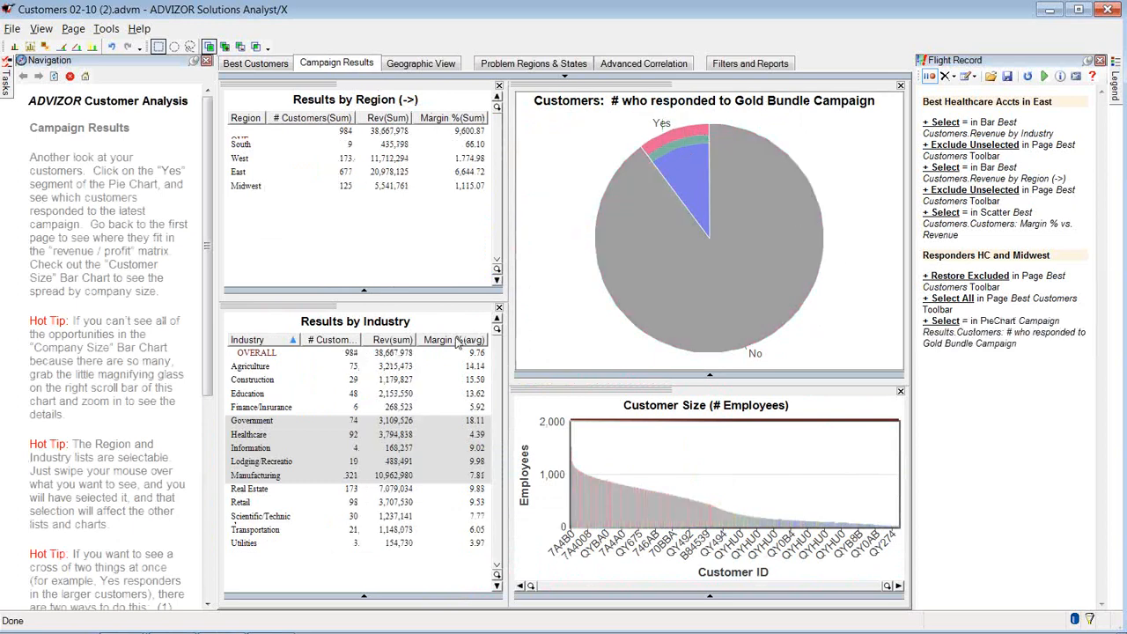
pyautogui.moveTo(977, 332)
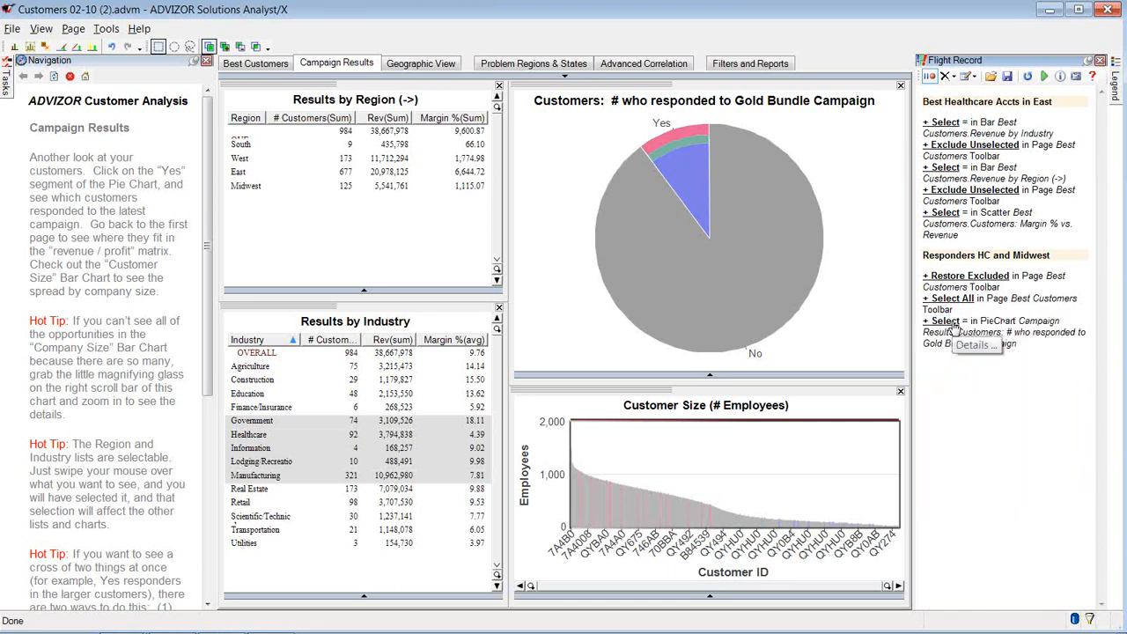
pyautogui.click(252, 65)
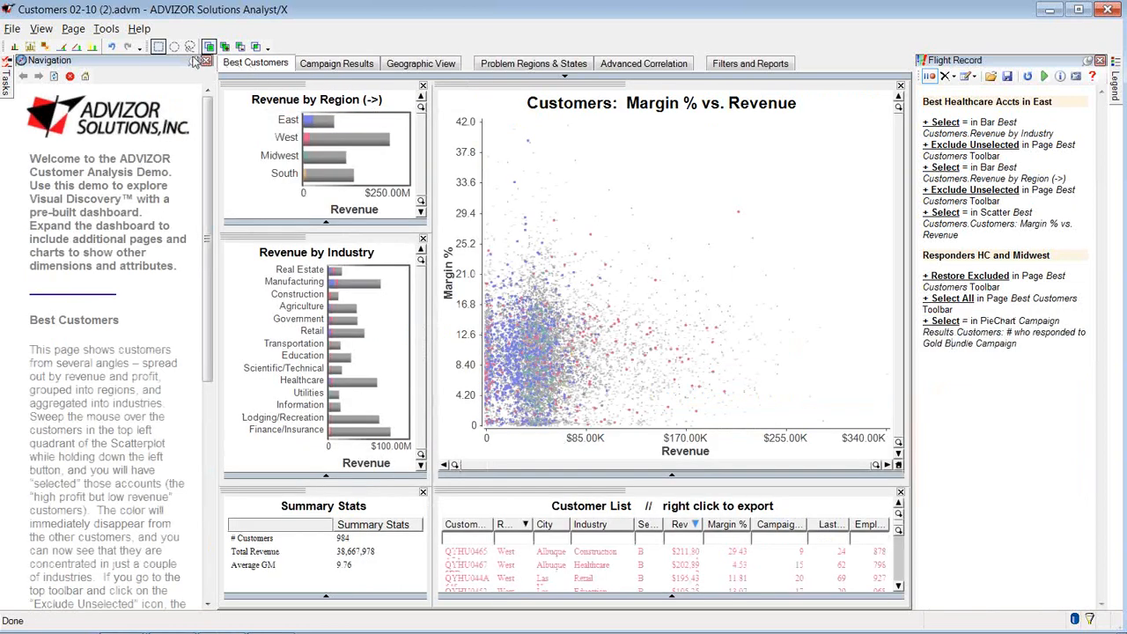
pyautogui.click(78, 47)
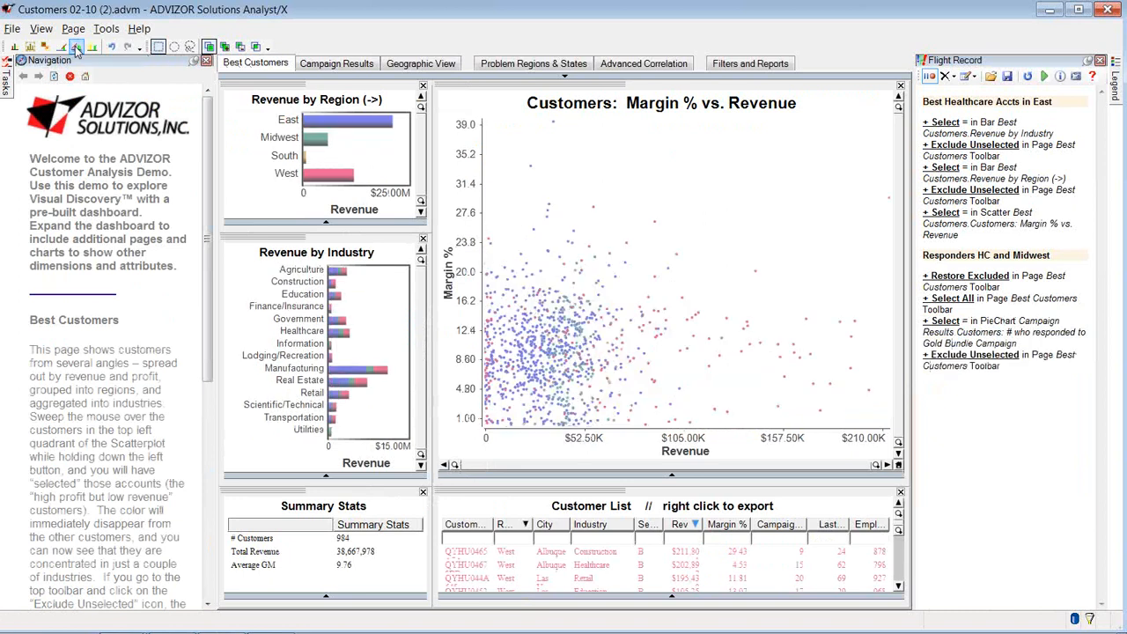
# - Narrow the responders to the Healthcare industry and the Midwest region, excluding the unselected customers after each selection
pyautogui.click(302, 331)
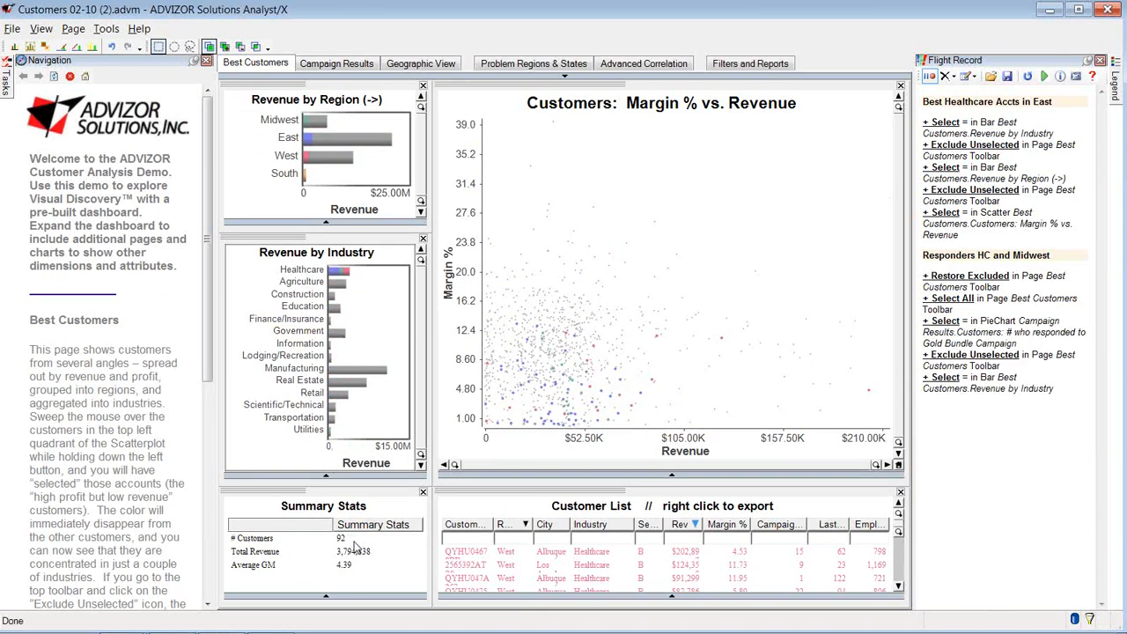
pyautogui.click(79, 47)
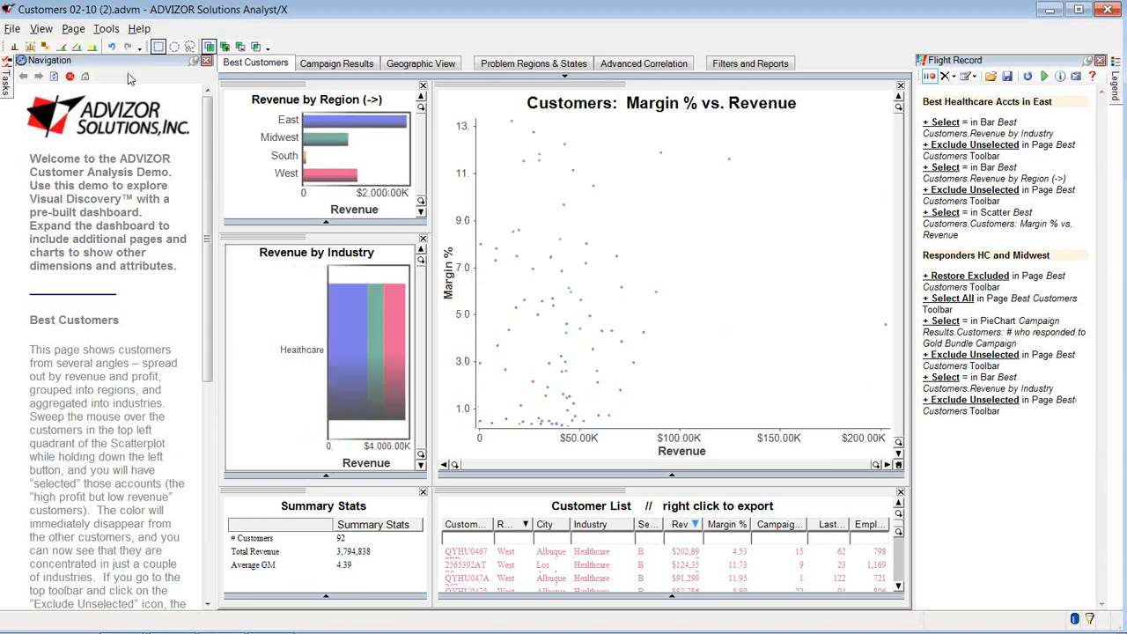
pyautogui.click(317, 141)
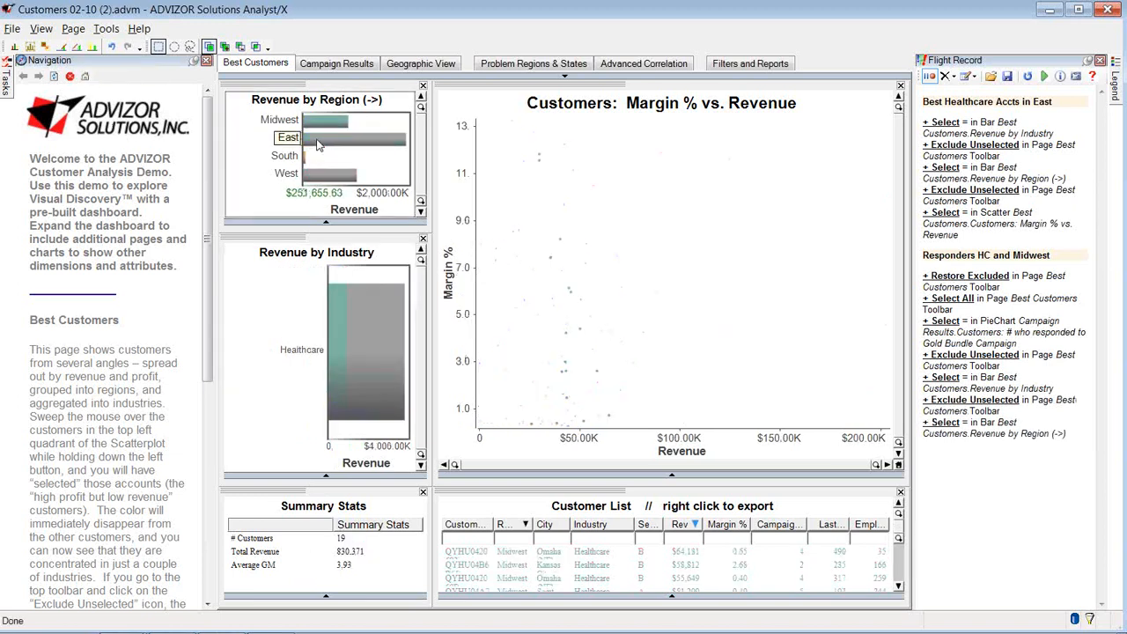
pyautogui.click(77, 48)
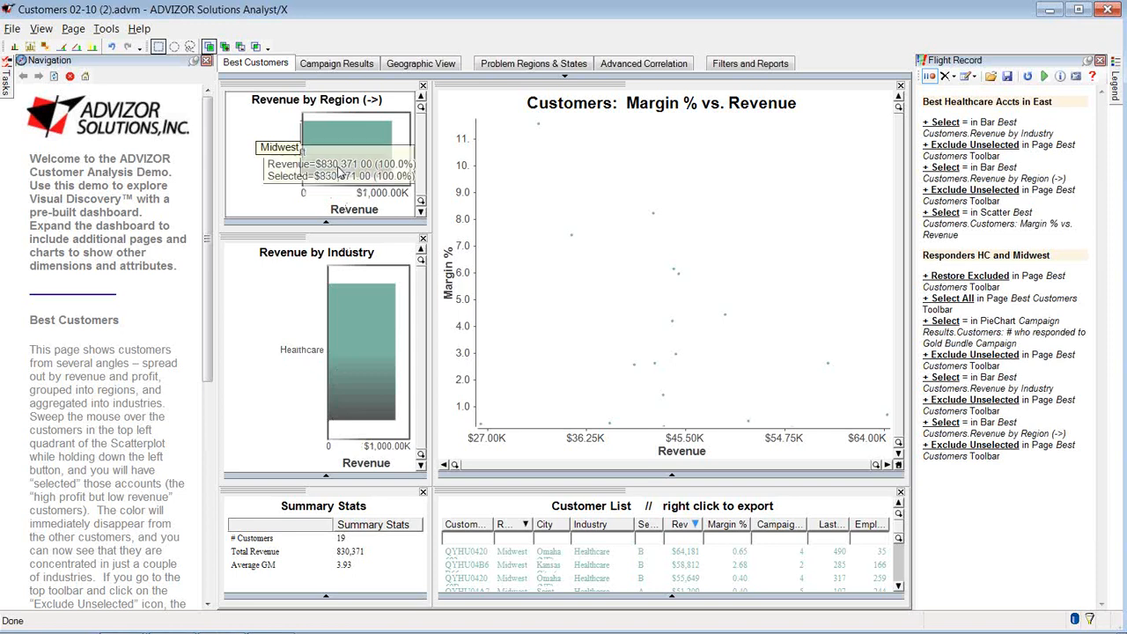
# - Examine the Revenue by City map on the Geographic View page and return to the Best Customers page
pyautogui.click(410, 69)
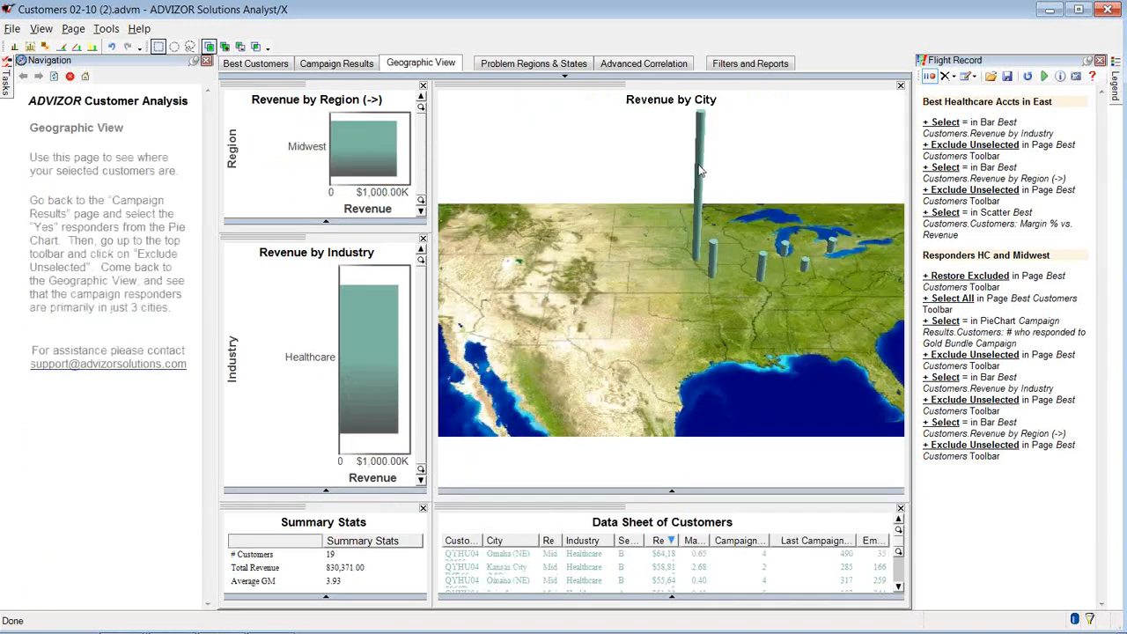
pyautogui.moveTo(700, 170)
pyautogui.click(301, 65)
pyautogui.click(278, 65)
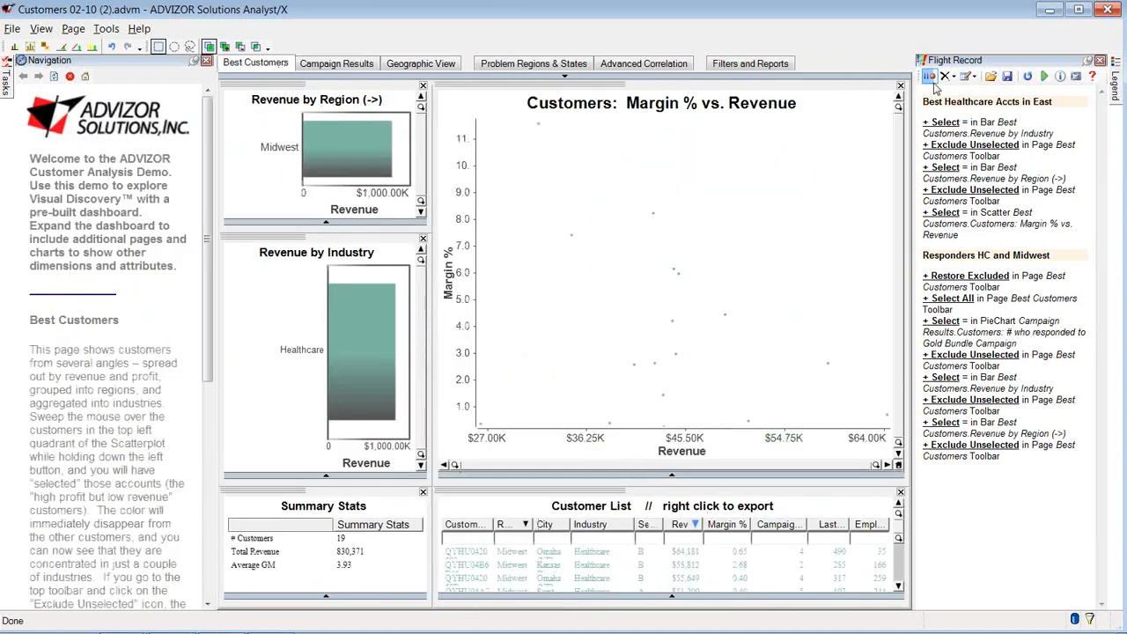
# - Pause recording and restore the state of the last action under Best Healthcare Accts in East, followed by the one under Responders HC and Midwest
pyautogui.click(931, 79)
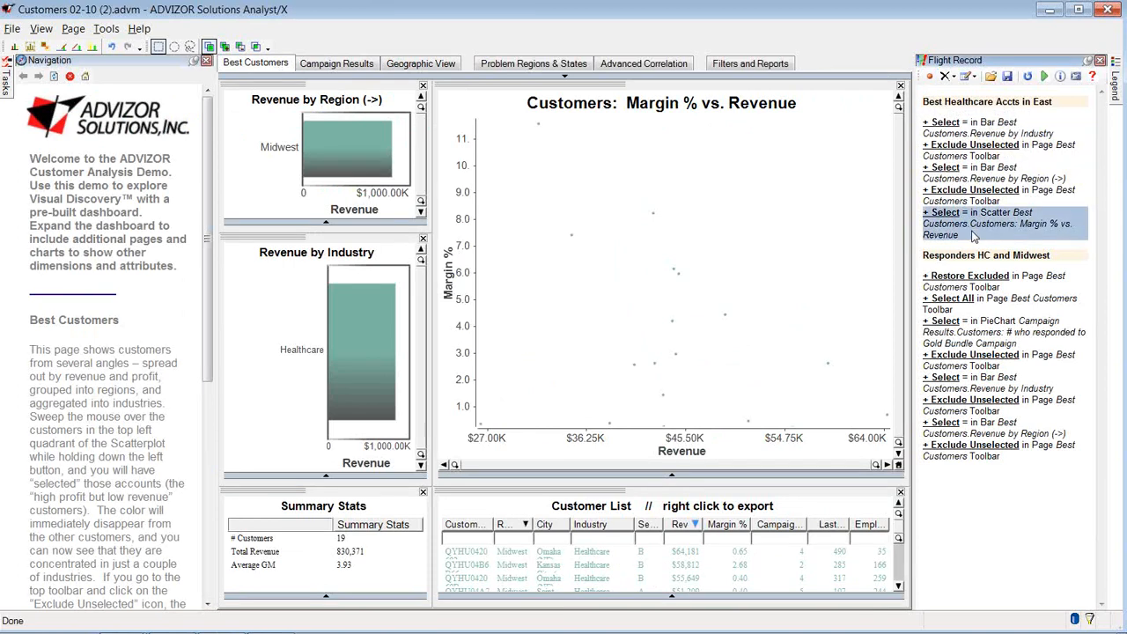
pyautogui.click(1026, 77)
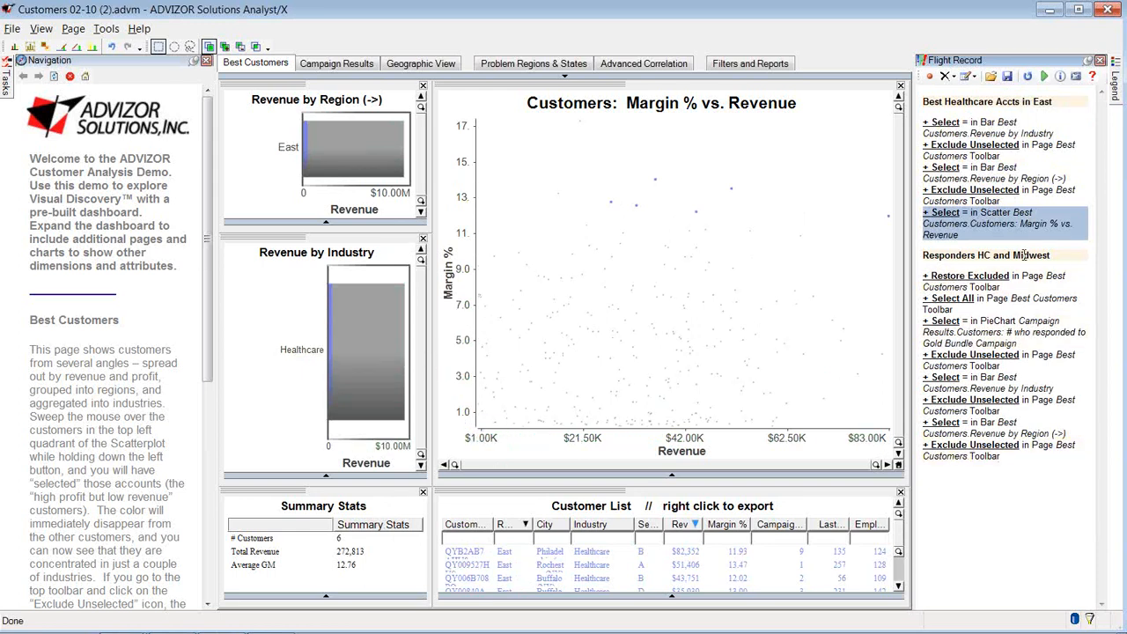
pyautogui.click(1015, 457)
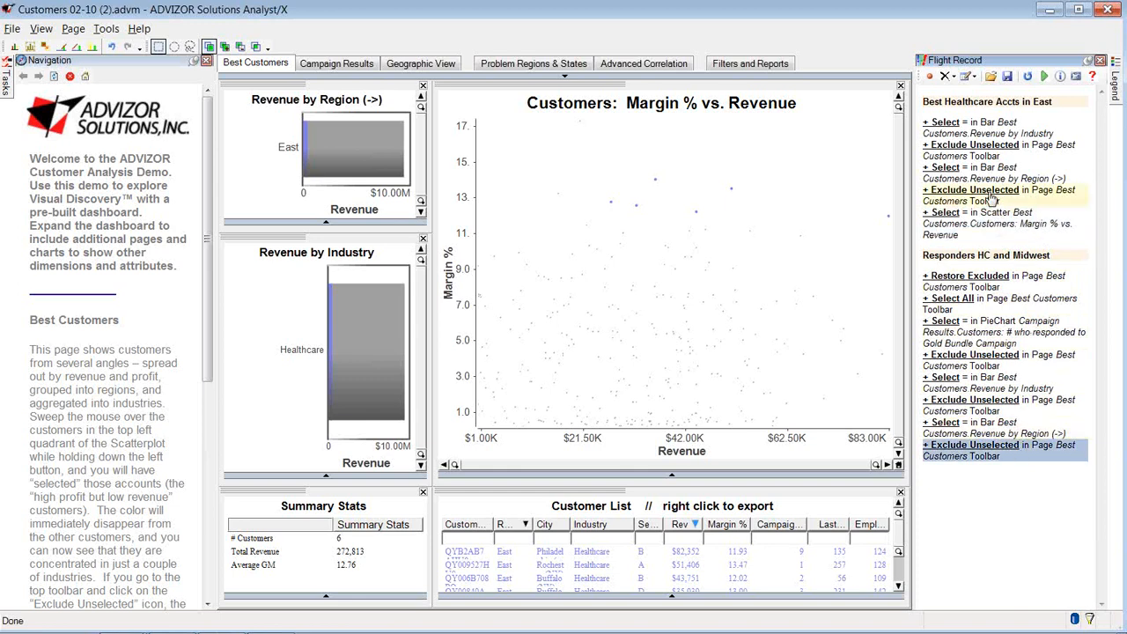
pyautogui.click(1027, 77)
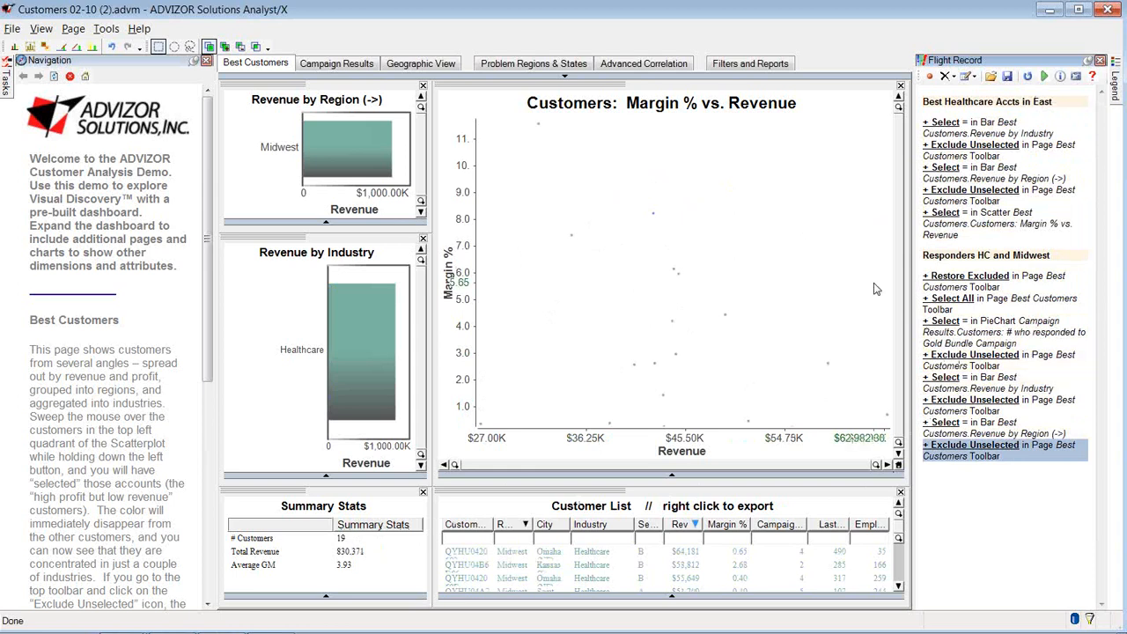
# - Export only the selected Exclude Unselected action to an XML file named scenario1 in the Demos folder
pyautogui.click(1007, 79)
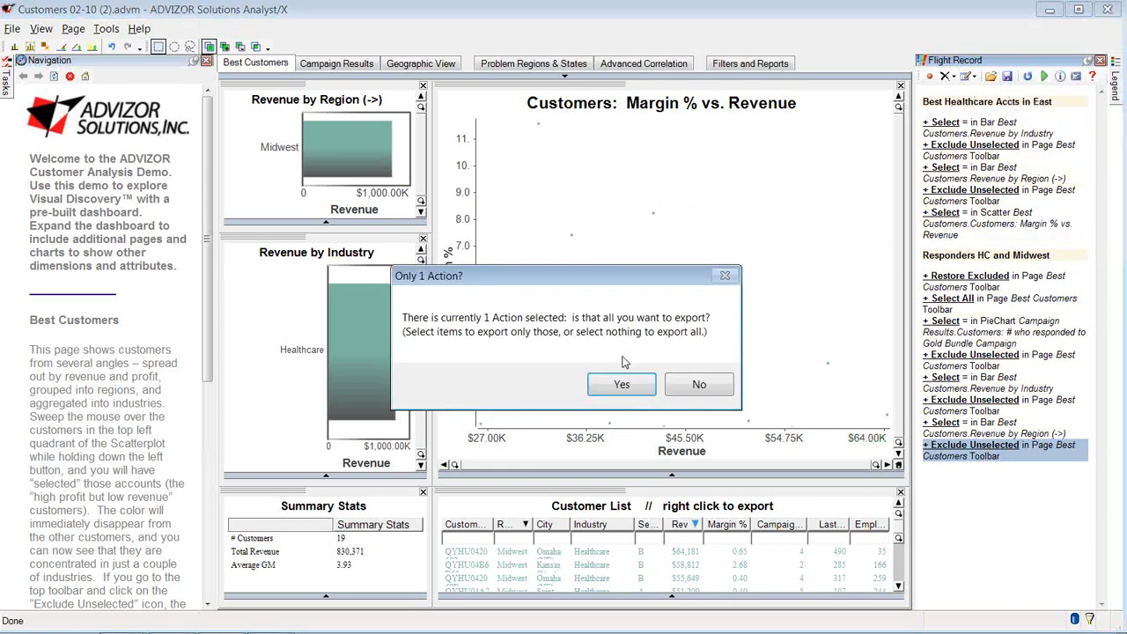
pyautogui.click(616, 388)
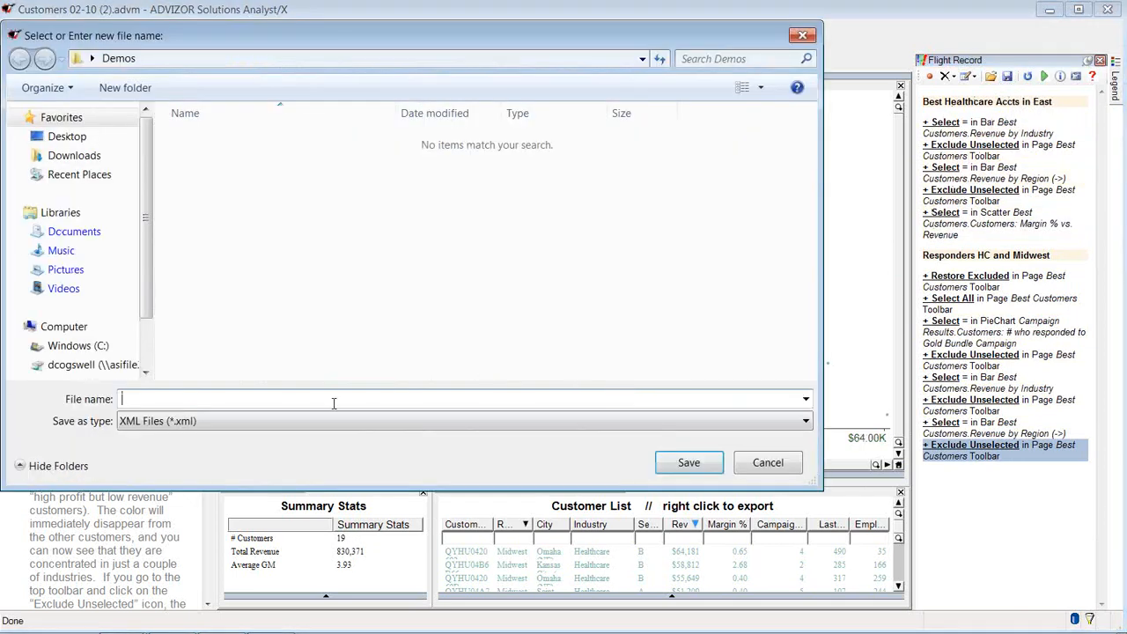
pyautogui.write('scenario1')
pyautogui.press('Return')
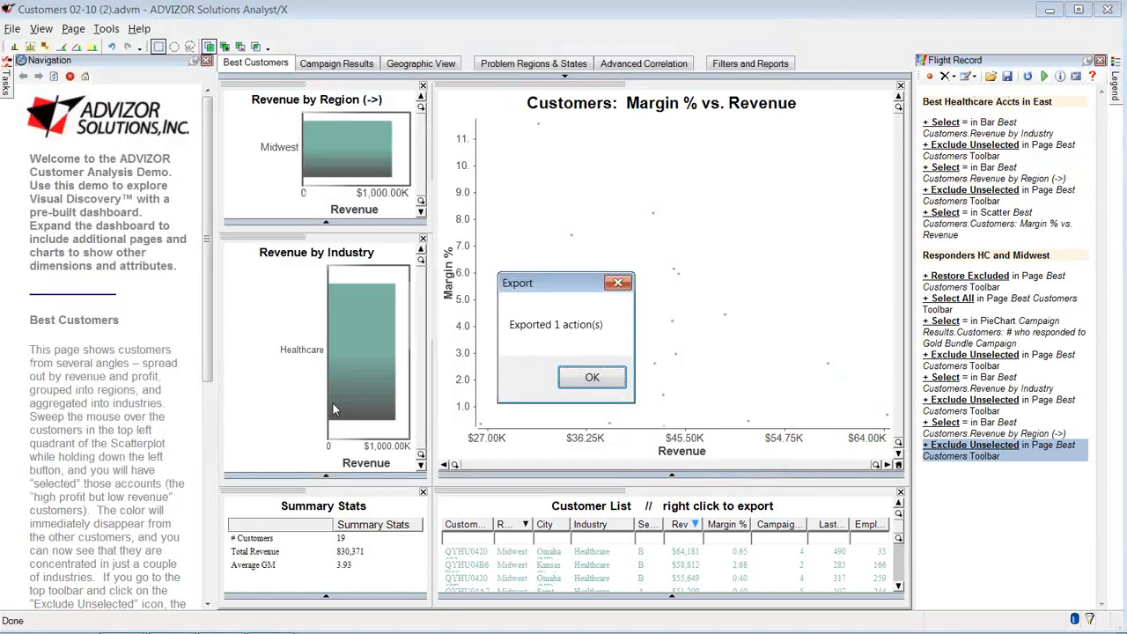
pyautogui.click(590, 378)
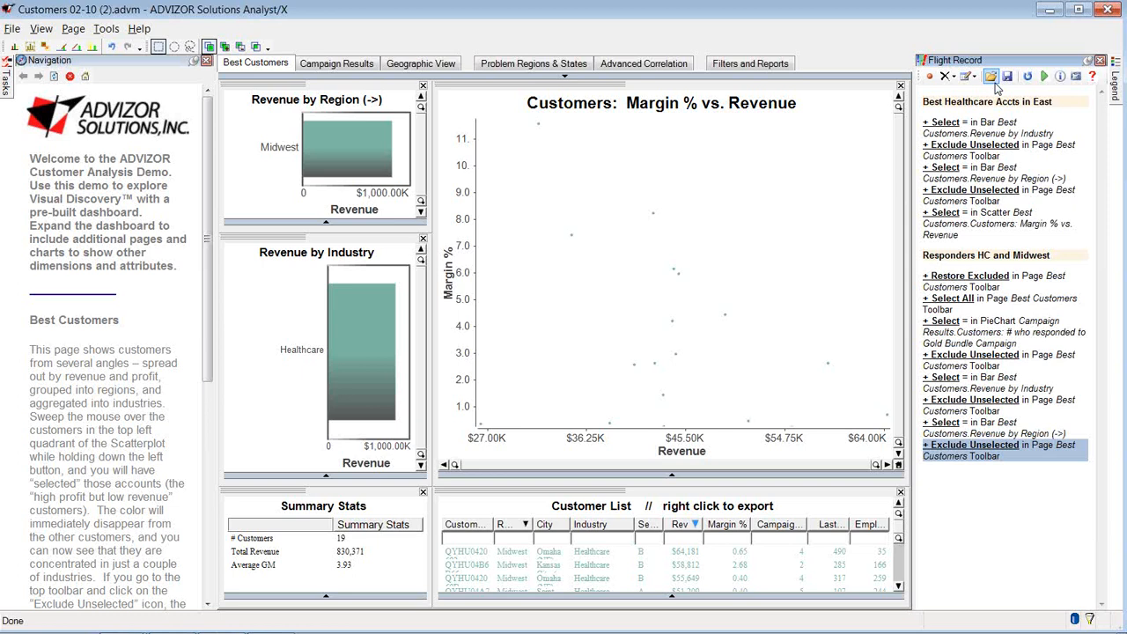
pyautogui.click(1117, 34)
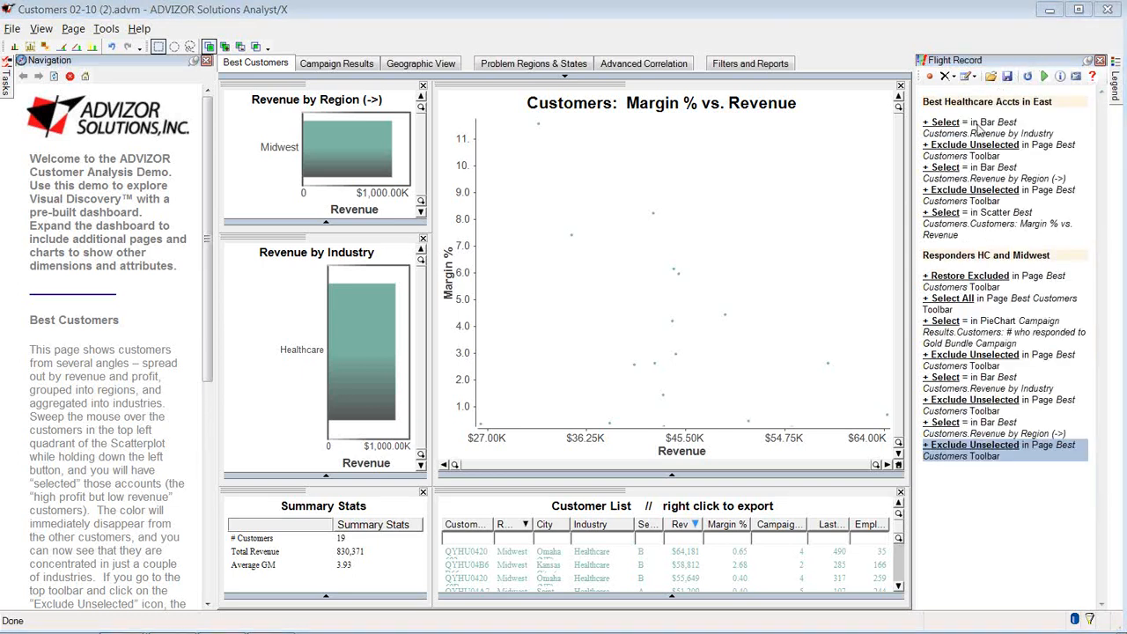